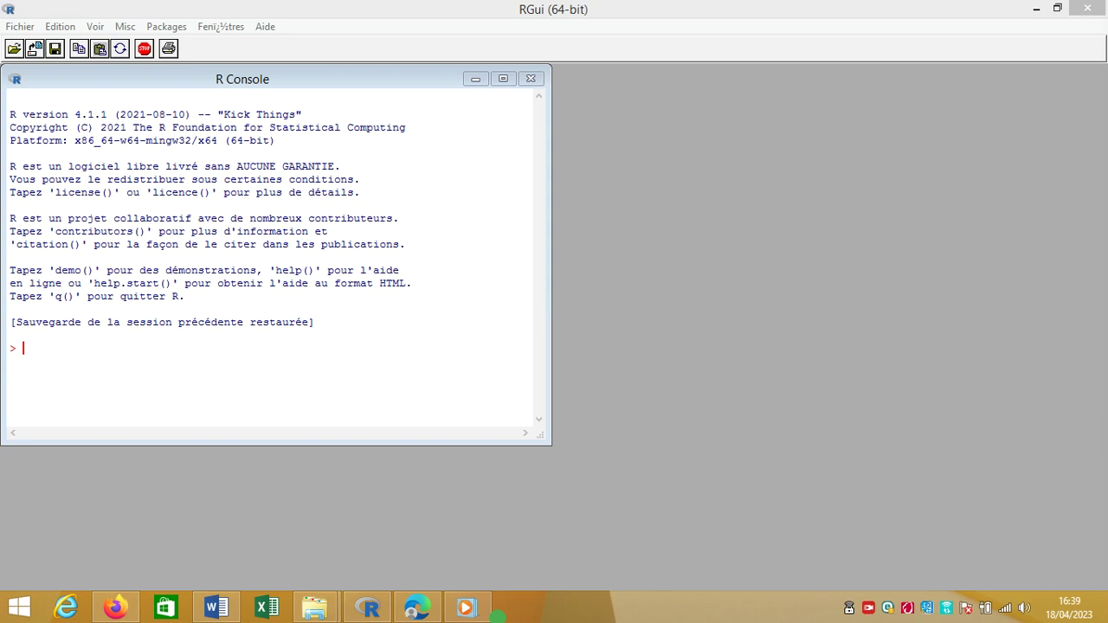
Load the Rcmdr package with require(Rcmdr) in the R console and maximize the R Commander window
click(46, 346)
text(require()
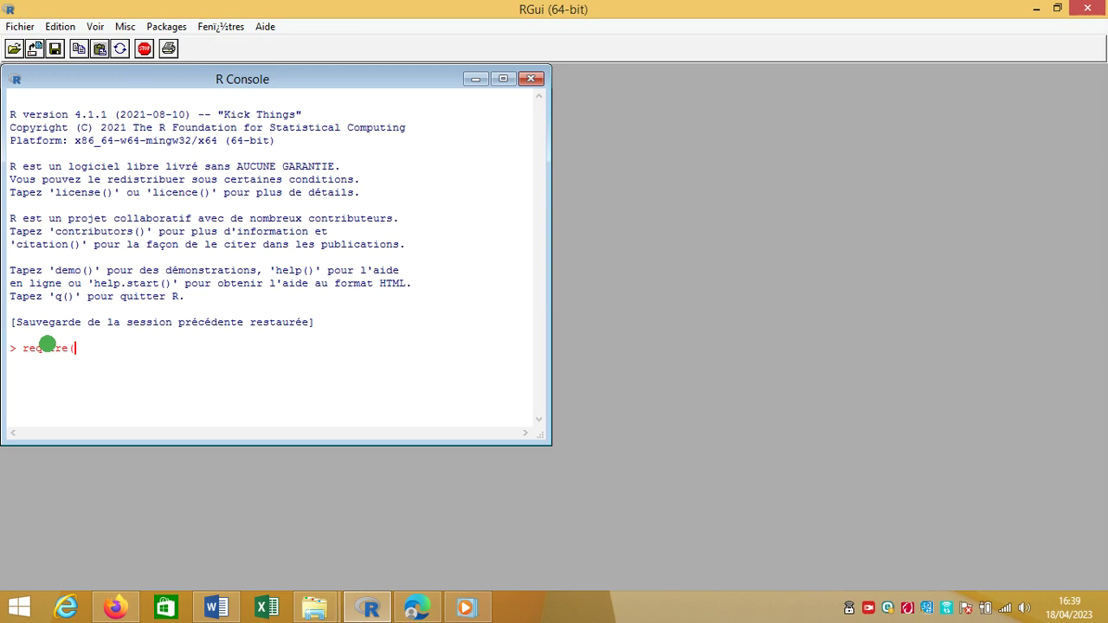
text(Rcmdr))
key(Return)
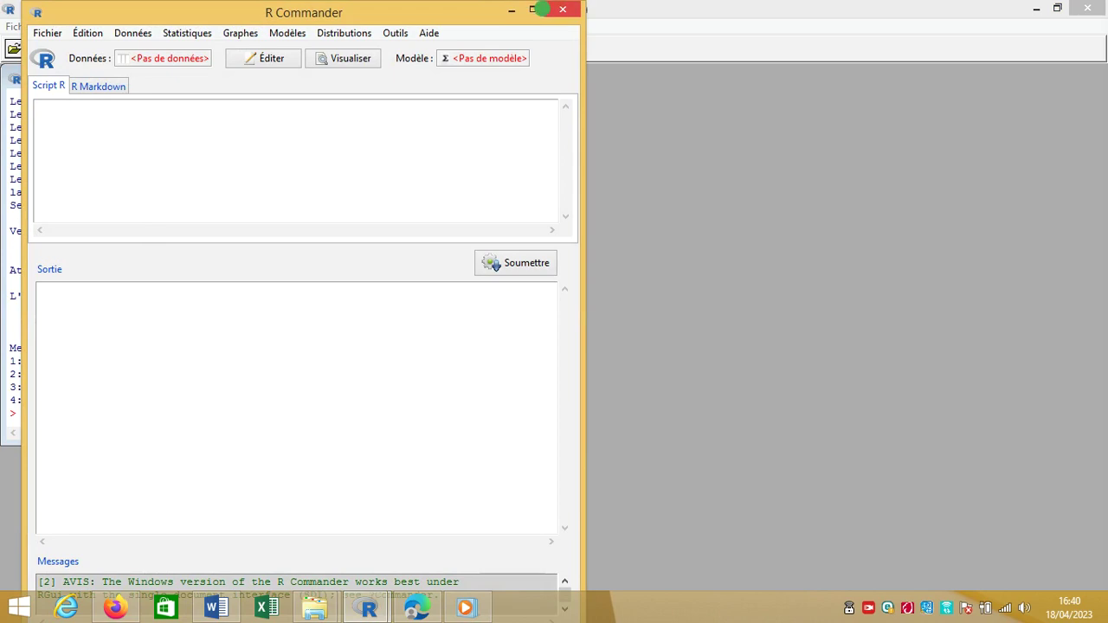
click(534, 10)
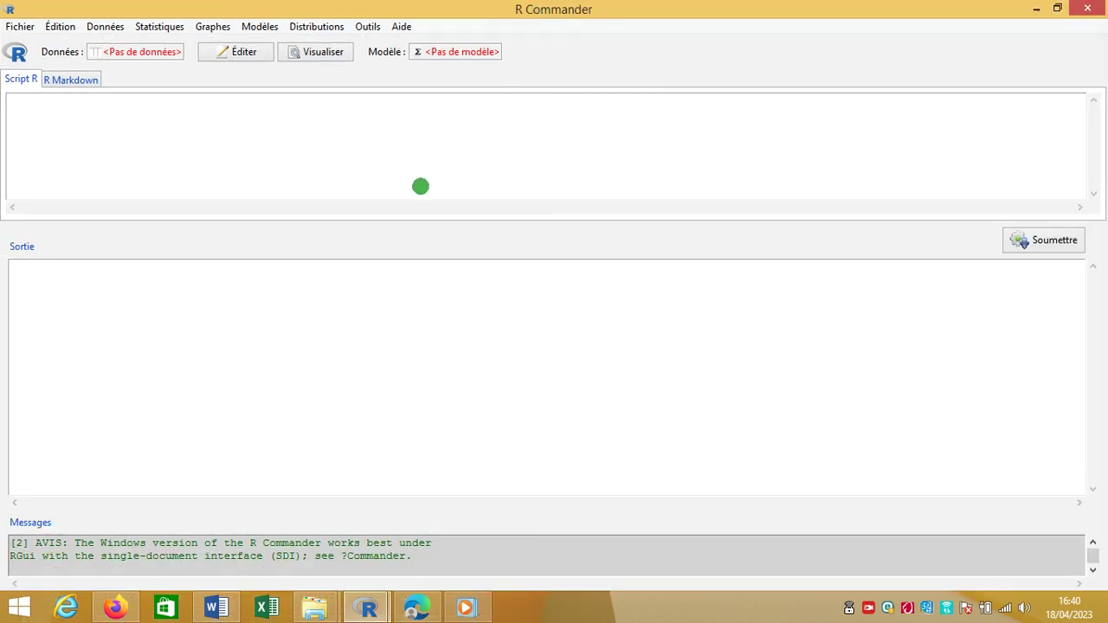
Start importing data from an Excel file, naming the dataset base_friedman and keeping the default import options
click(100, 26)
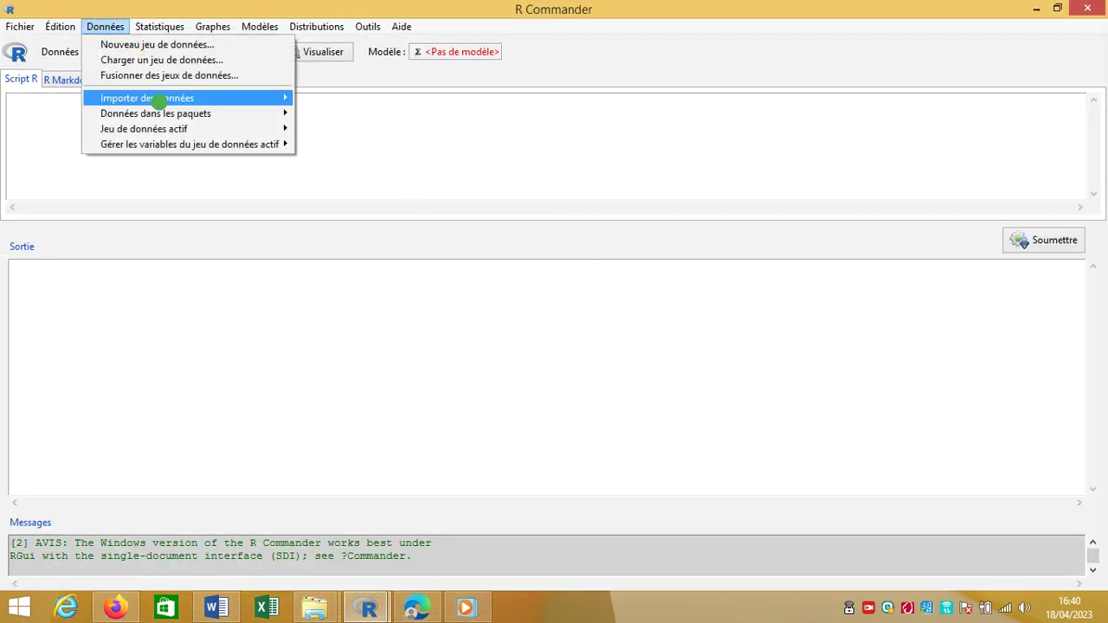
mouse_move(198, 97)
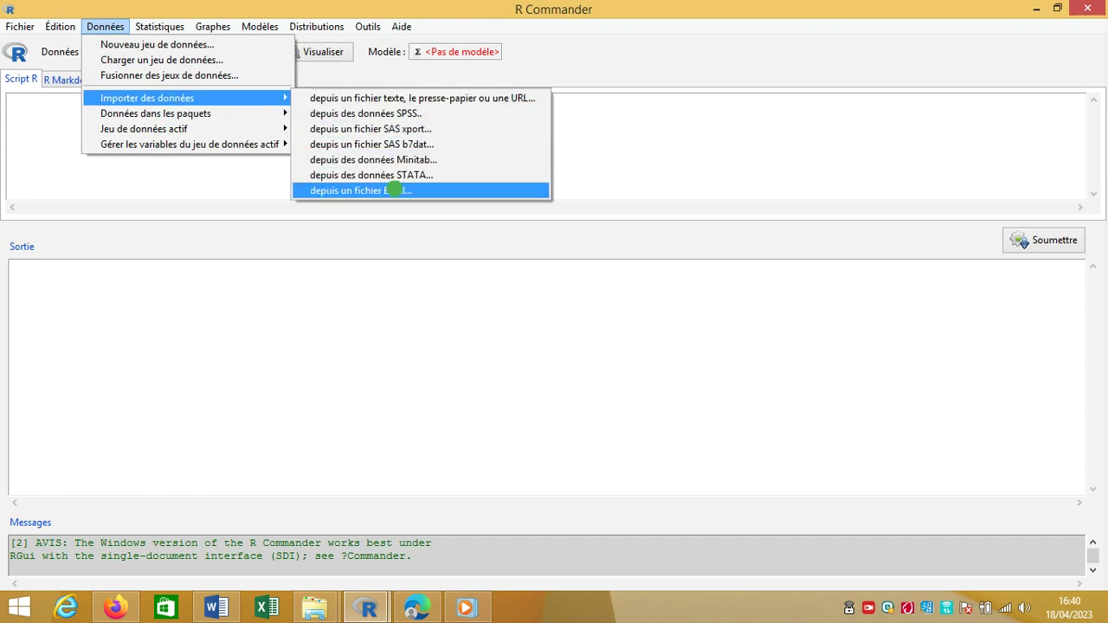
click(395, 189)
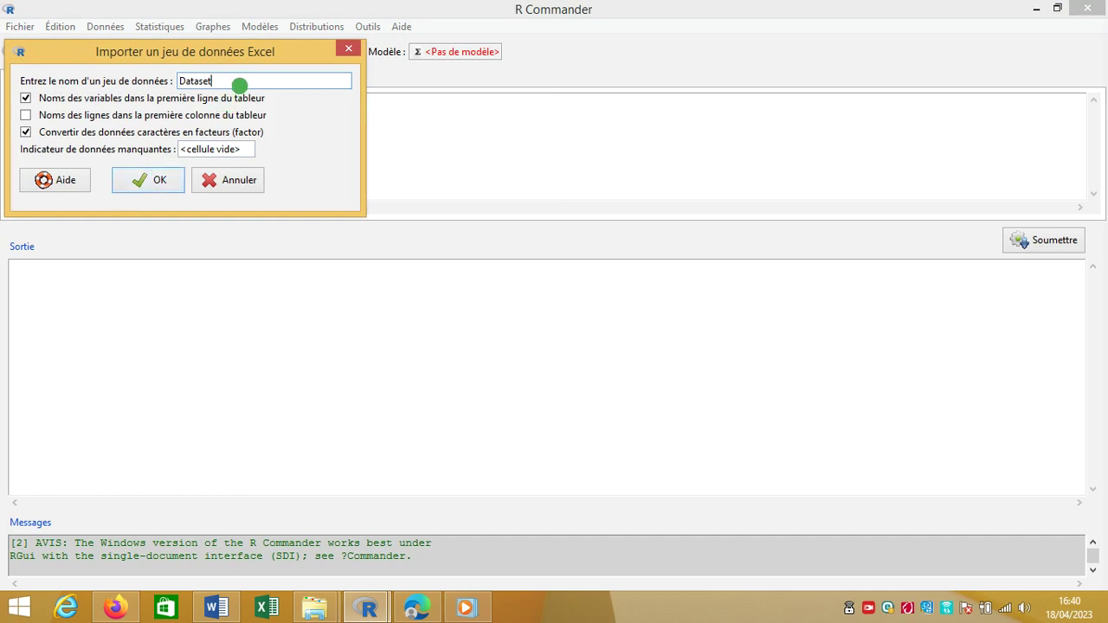
key(BackSpace)
key(BackSpace)
key(BackSpace)
key(BackSpace)
key(BackSpace)
key(BackSpace)
text(base_friedman)
click(170, 183)
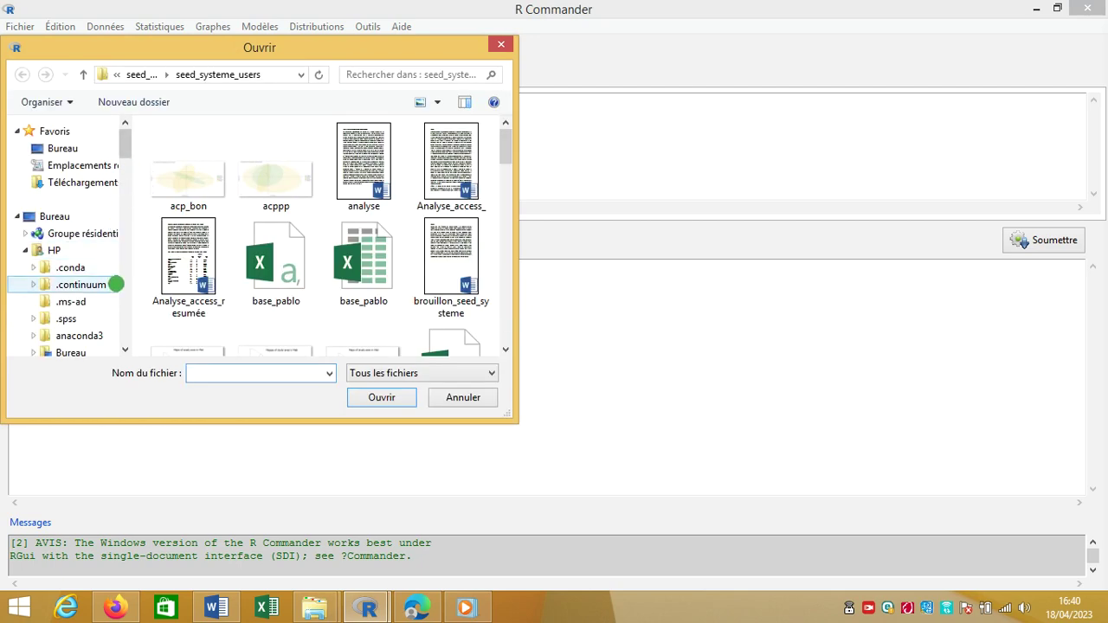
Import the Excel file test_comparaison_median_friedman from the video_youtube folder on the C: drive
drag(127, 144, 128, 183)
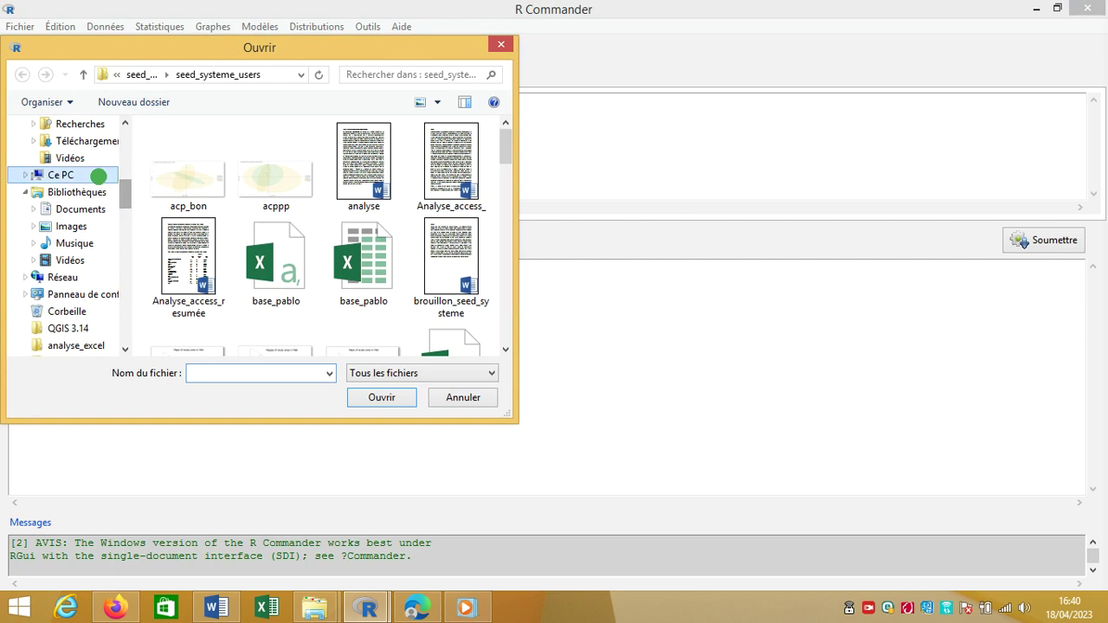
click(97, 176)
scroll(509, 167, down, 3)
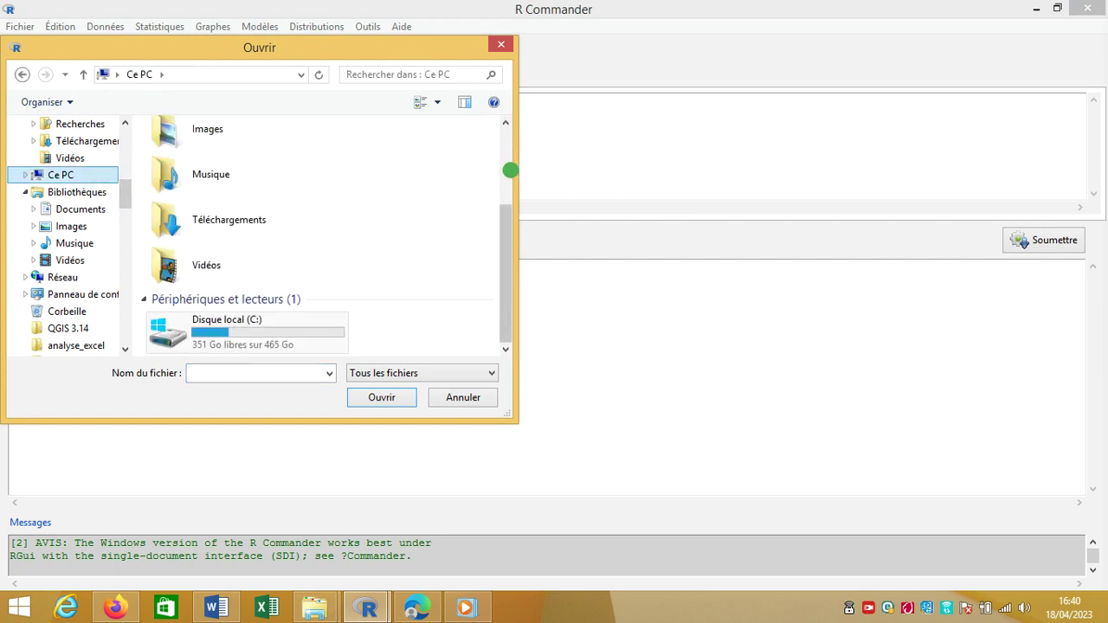
double_click(240, 343)
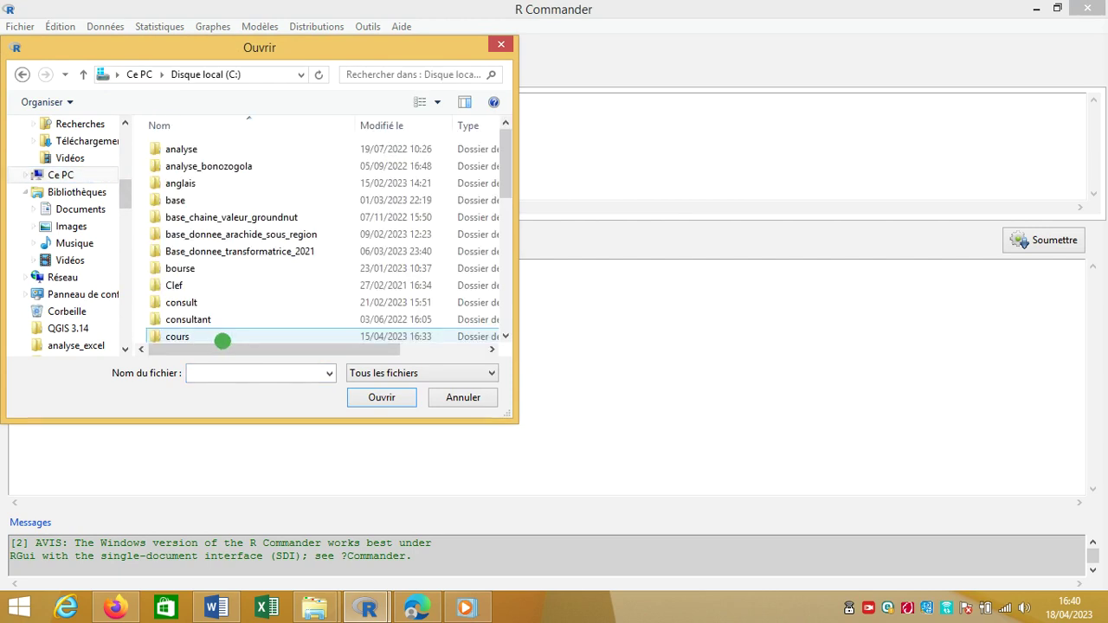
drag(505, 185, 490, 354)
click(303, 313)
double_click(303, 313)
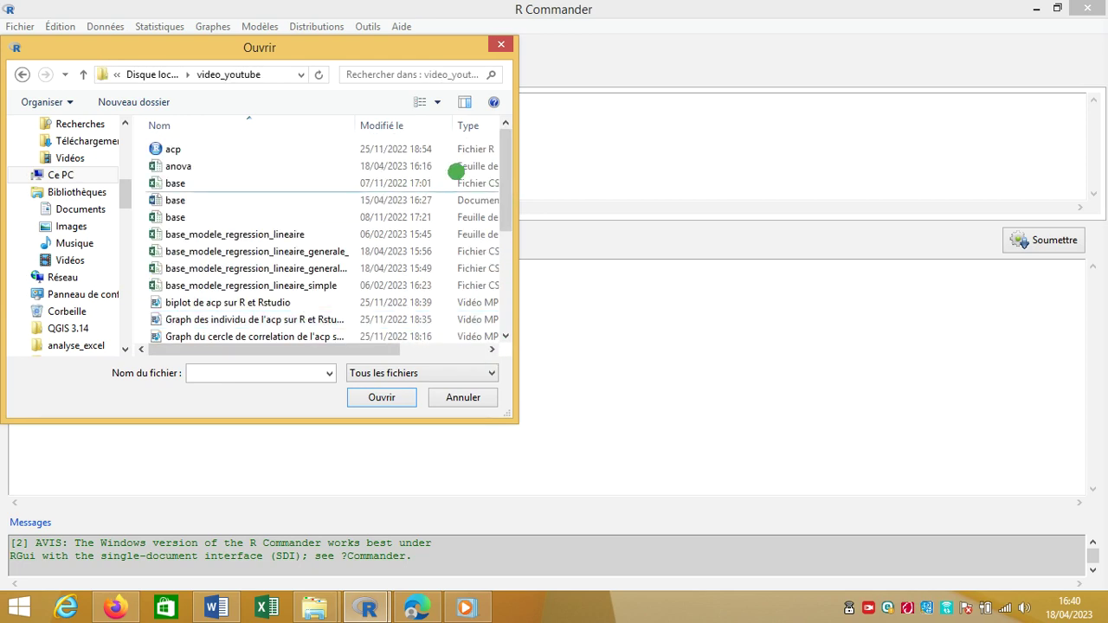
drag(503, 185, 503, 332)
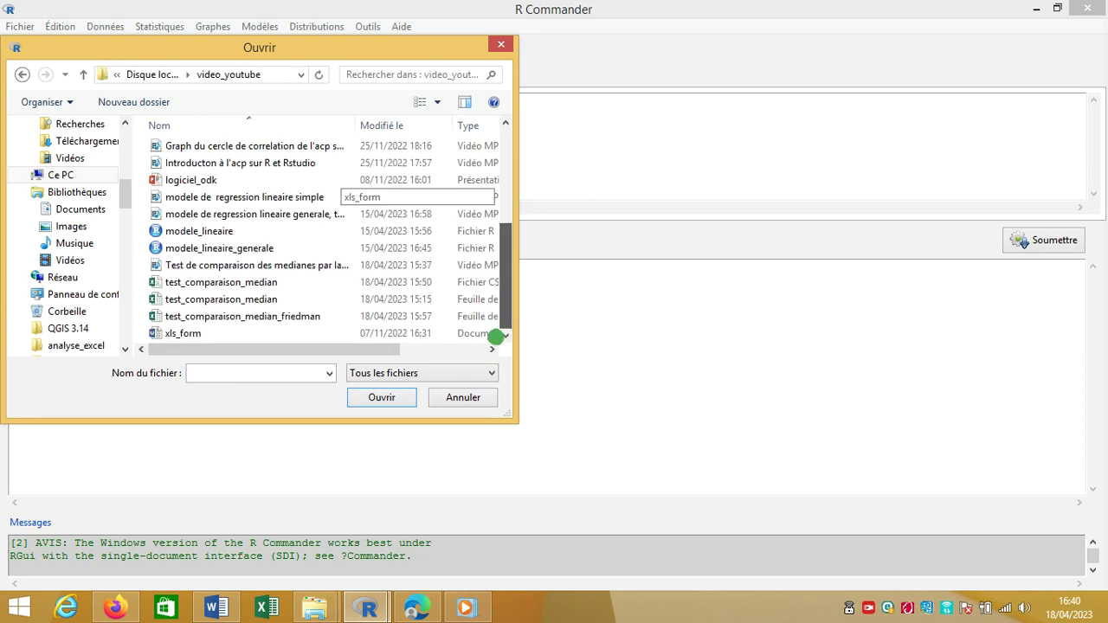
click(218, 316)
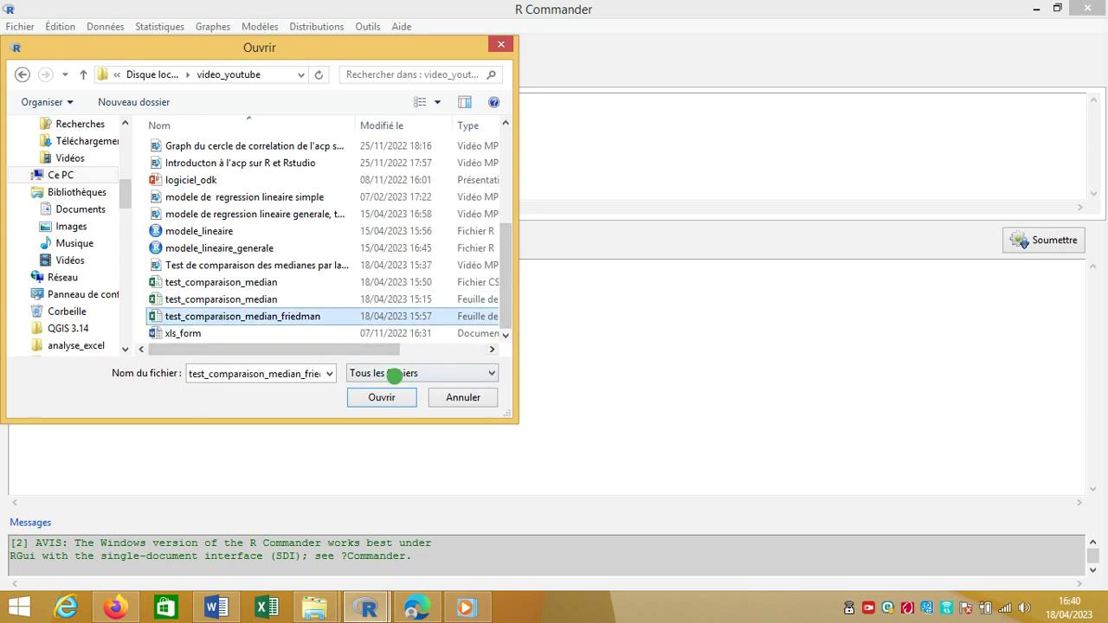
click(381, 397)
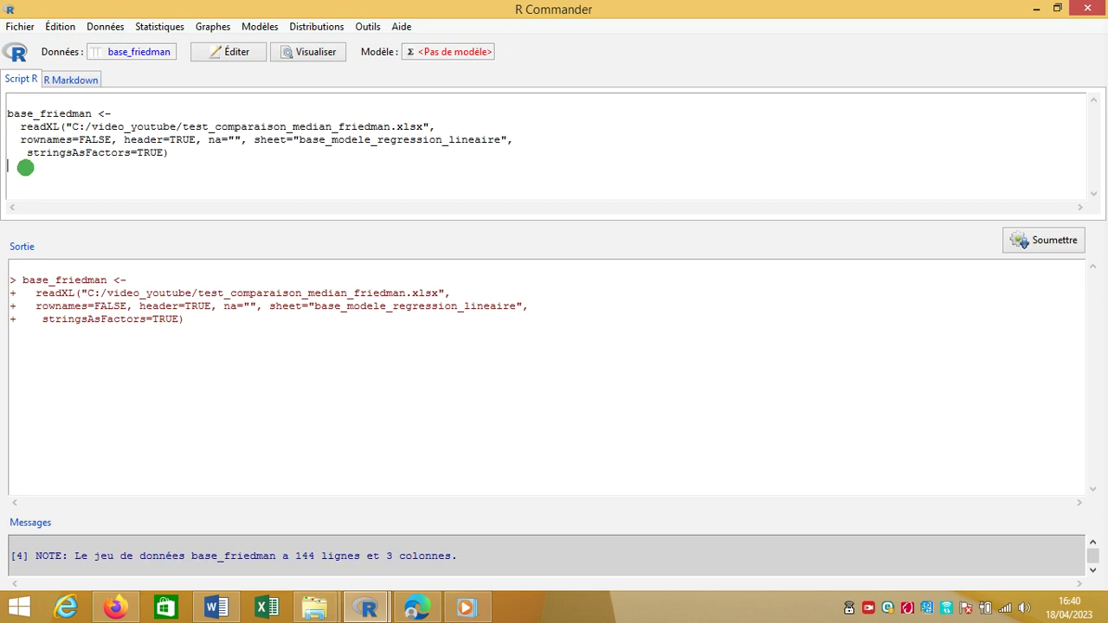
Add print(base_friedman) on a new script line, run only that line and view the start of the printed data
click(26, 168)
text(r)
text(rint)
text((bas)
text(e_fri)
text(edman)
text(à)
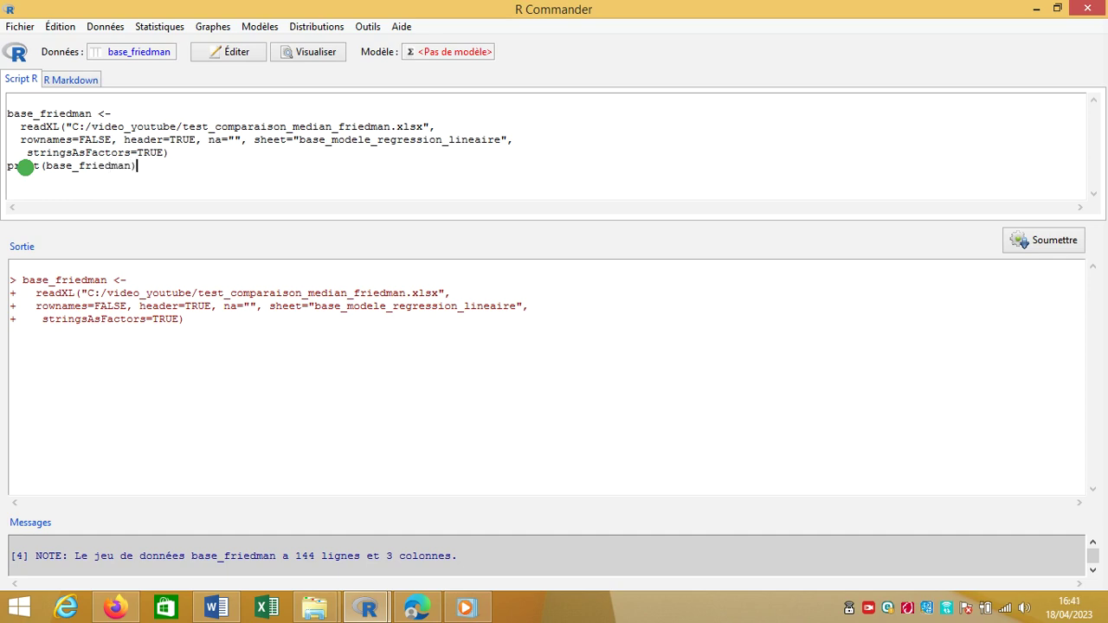
text())
drag(138, 167, 5, 168)
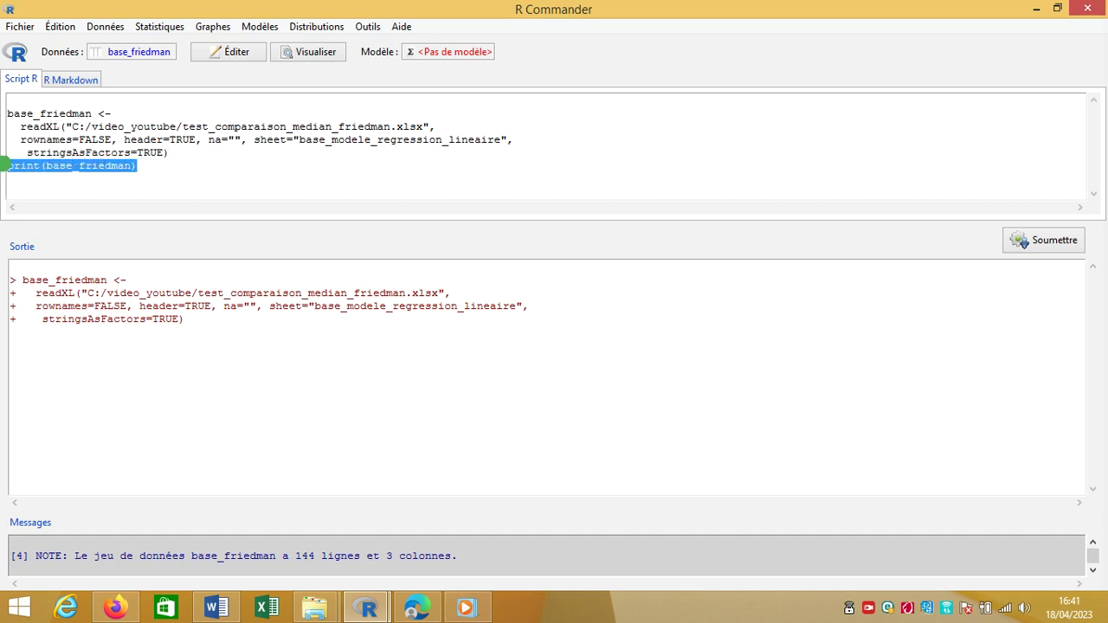
click(1065, 246)
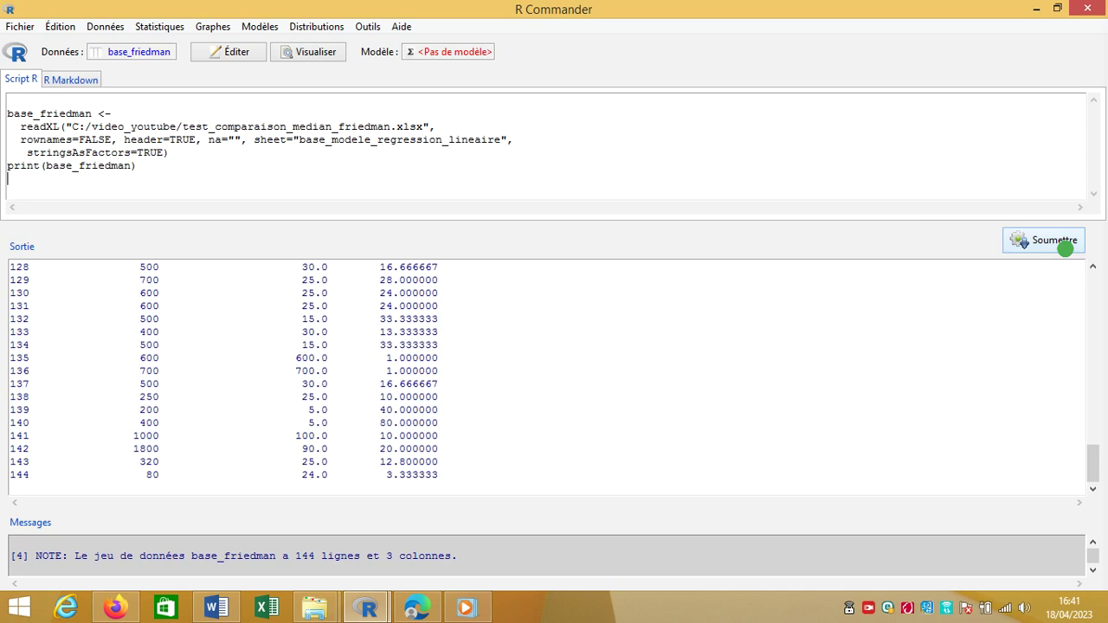
drag(1093, 463, 1093, 290)
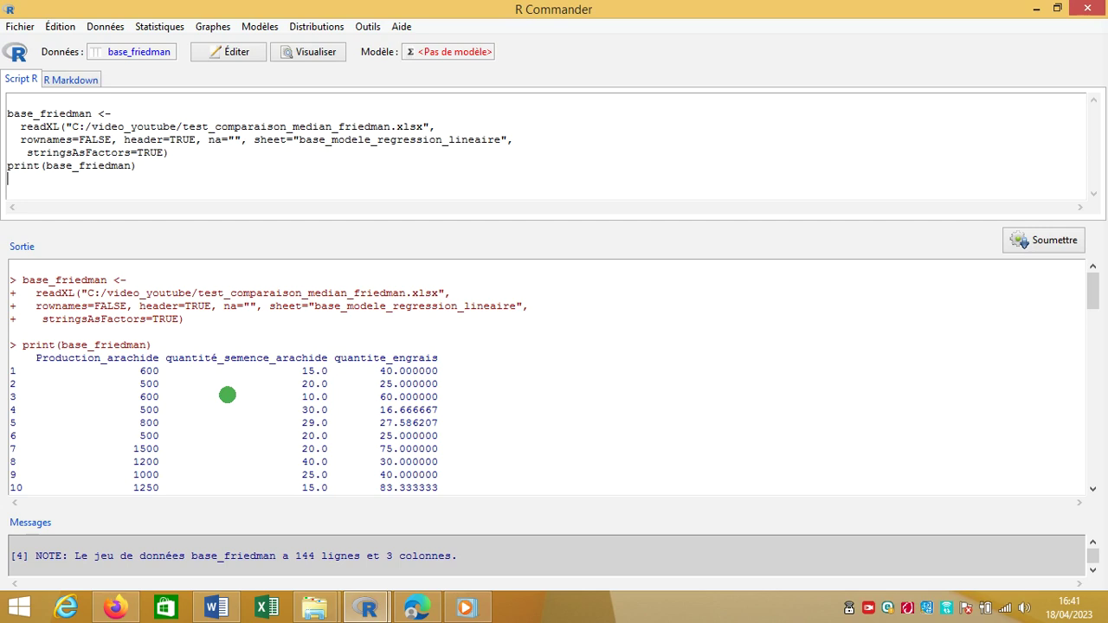
Run a Friedman rank sum test on Production_arachide, quantite_engrais and quantité_semence_arachide
click(137, 32)
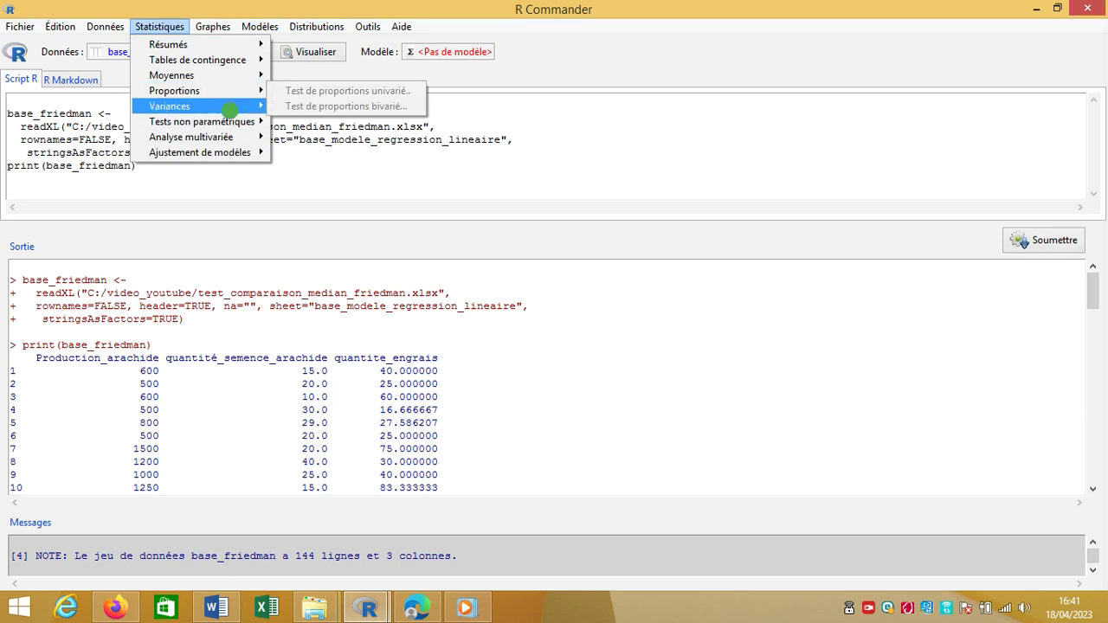
mouse_move(234, 121)
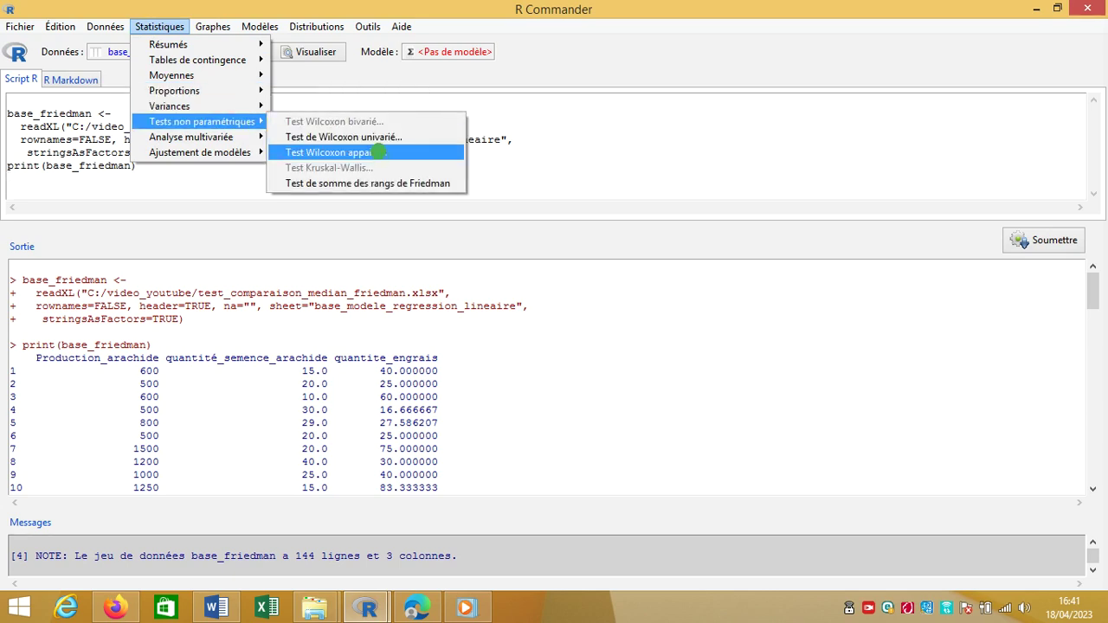
click(379, 182)
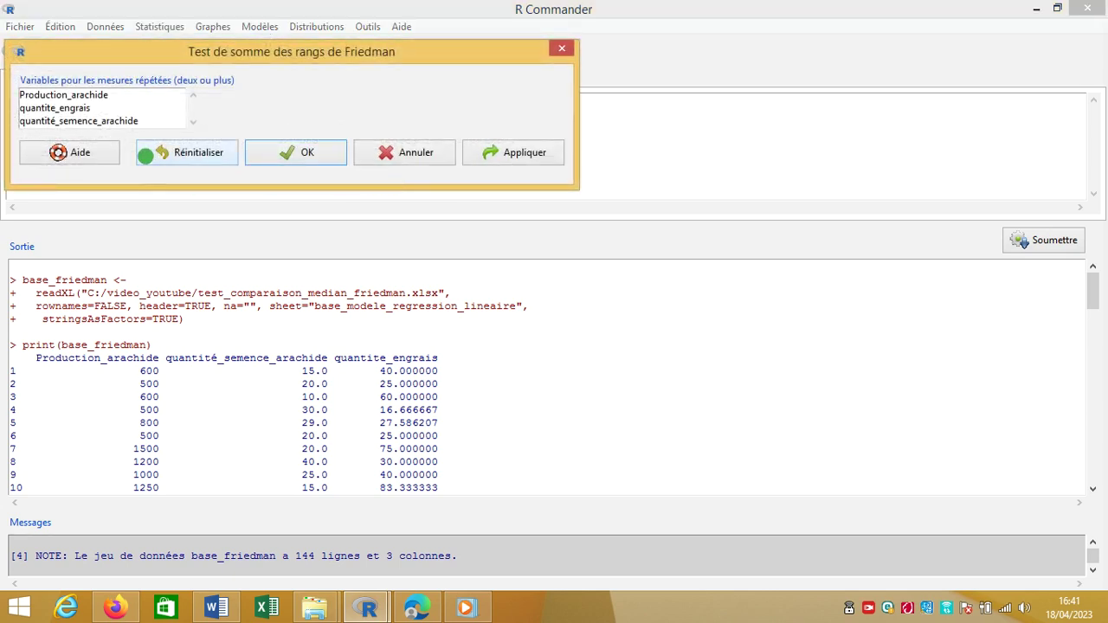
drag(93, 92, 95, 122)
click(313, 152)
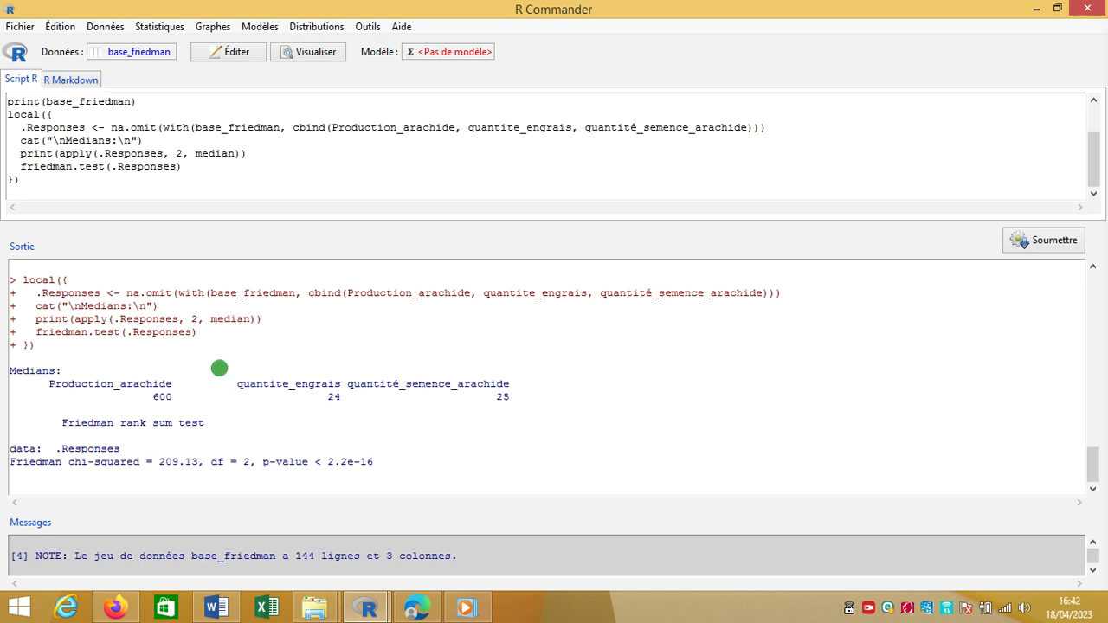
Run a paired Wilcoxon test with Production_arachide as first variable and quantite_engrais as second
click(162, 27)
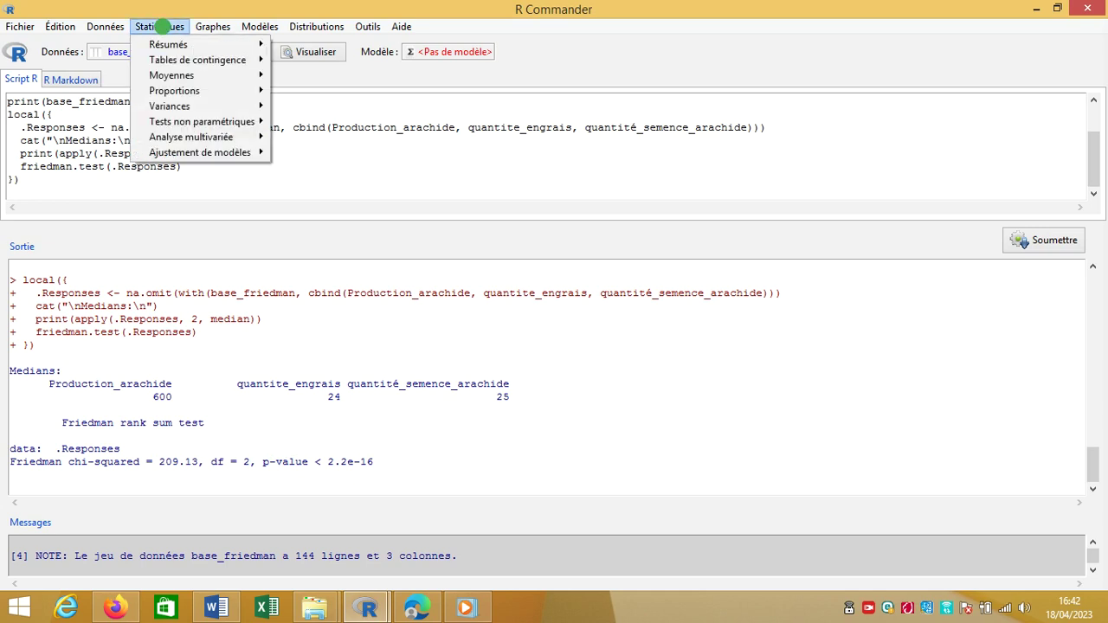
mouse_move(176, 107)
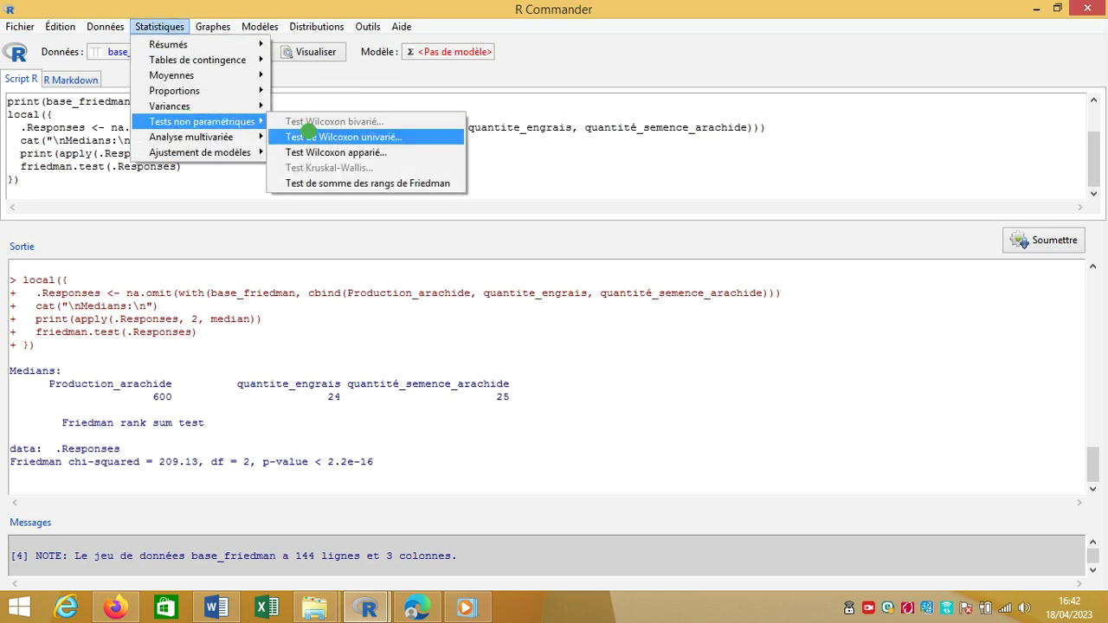
click(312, 151)
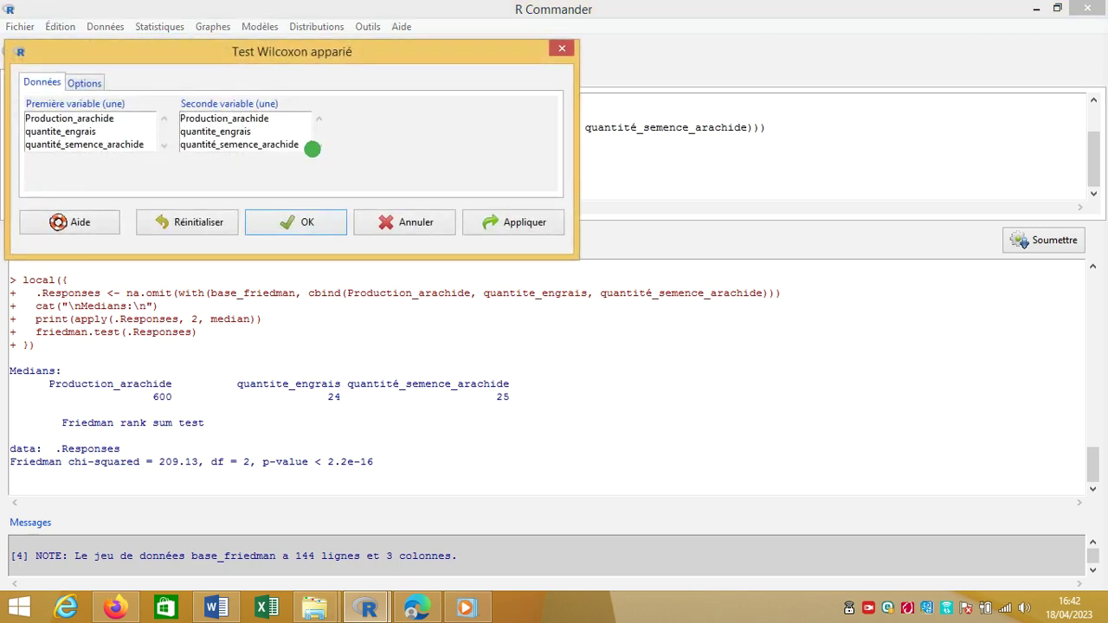
click(72, 117)
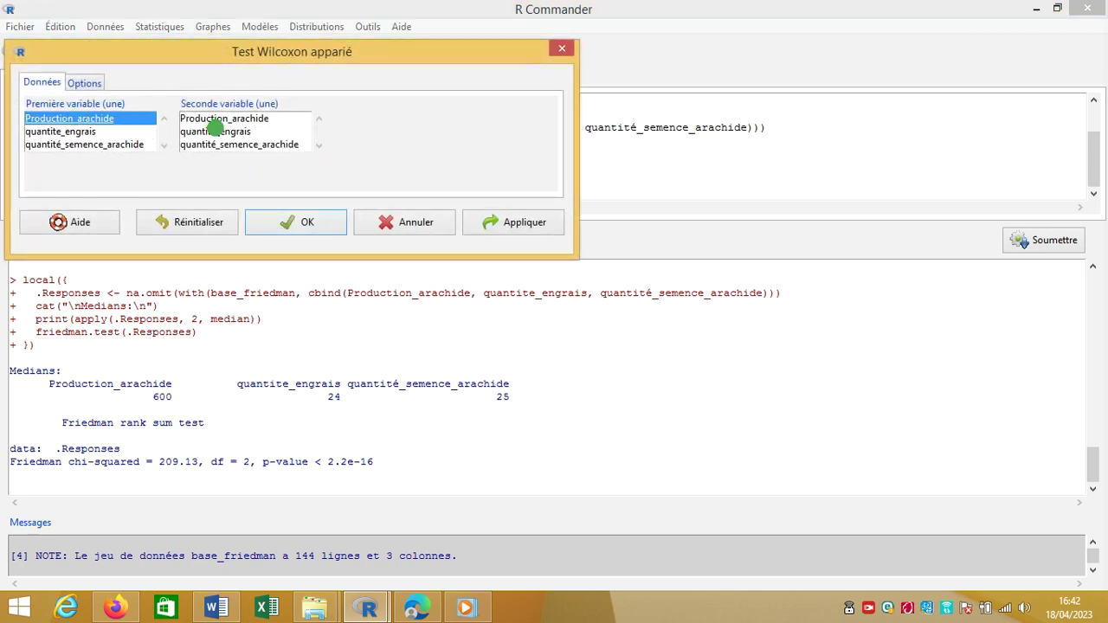
click(215, 125)
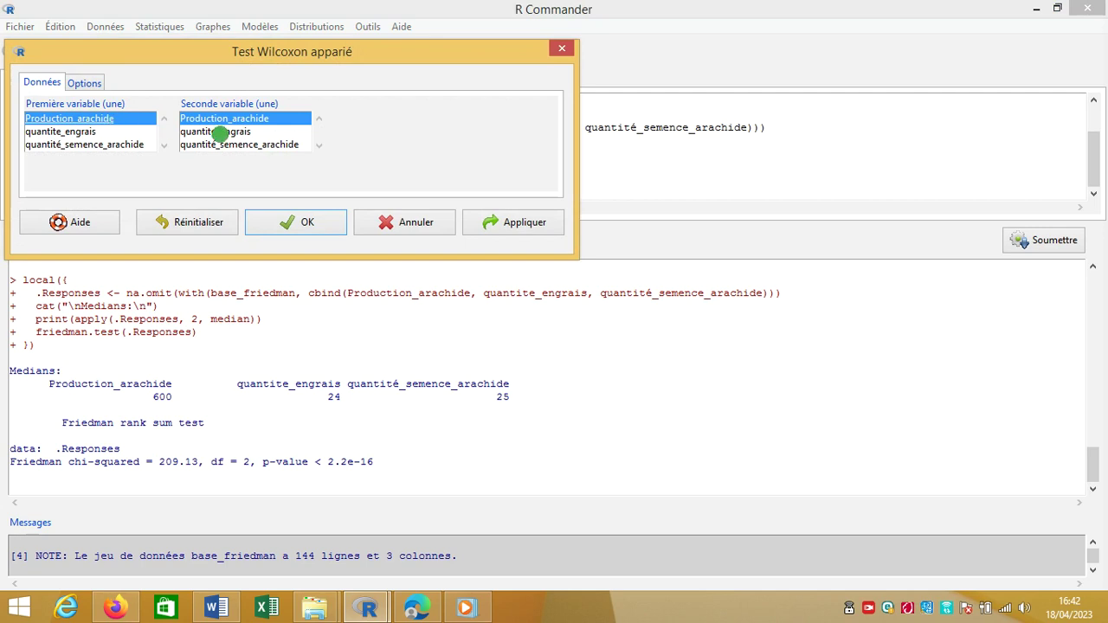
click(223, 131)
click(306, 222)
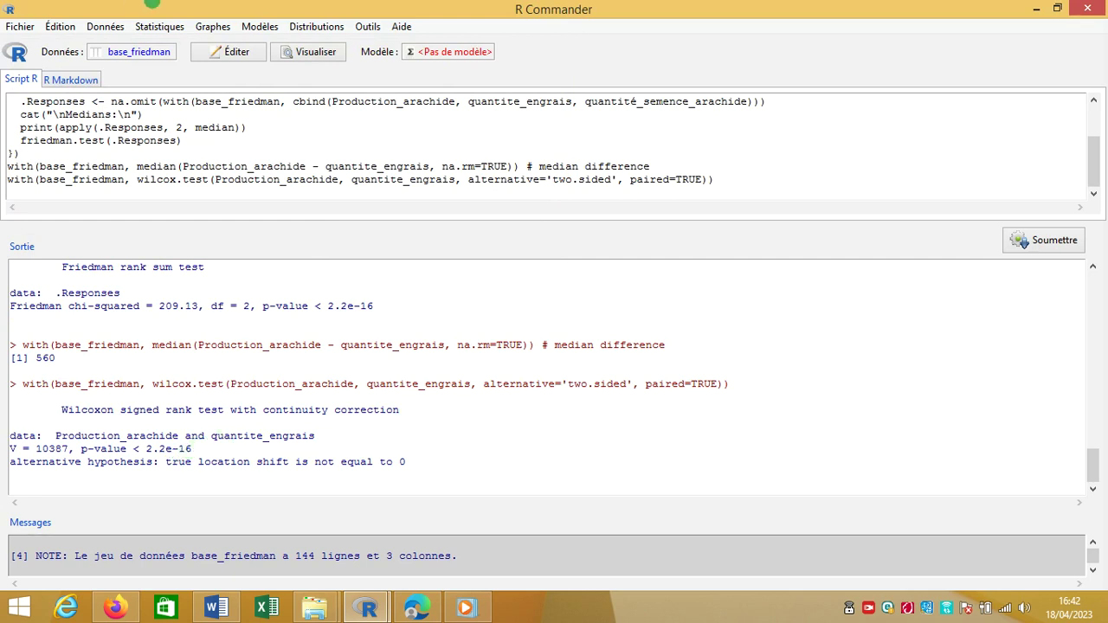
Run another paired Wilcoxon test comparing Production_arachide with quantité_semence_arachide as the second variable
click(172, 27)
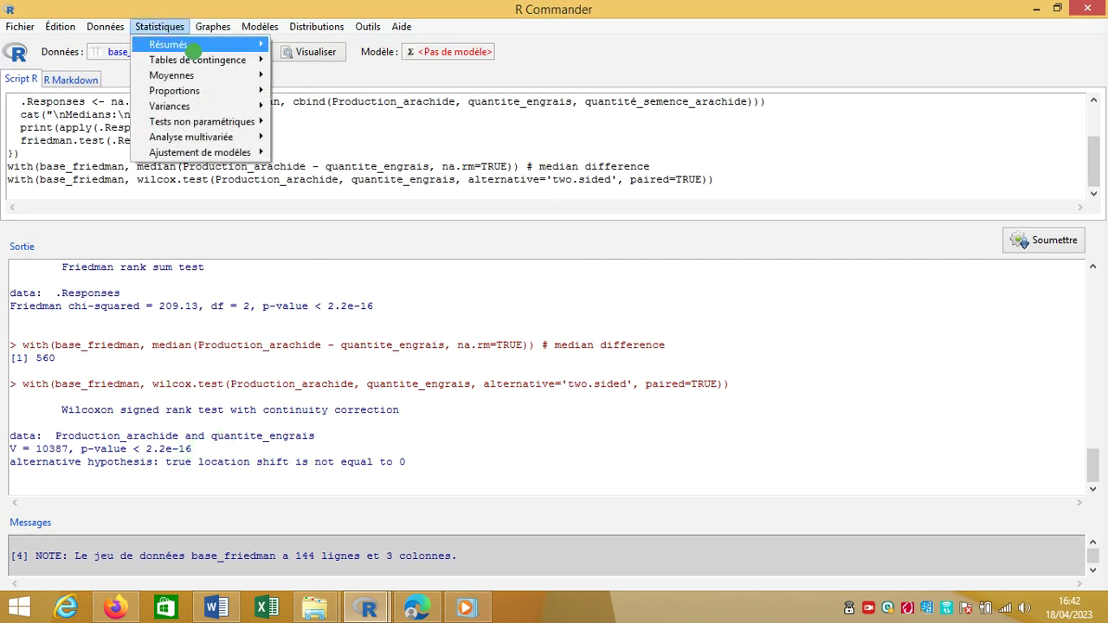
mouse_move(208, 121)
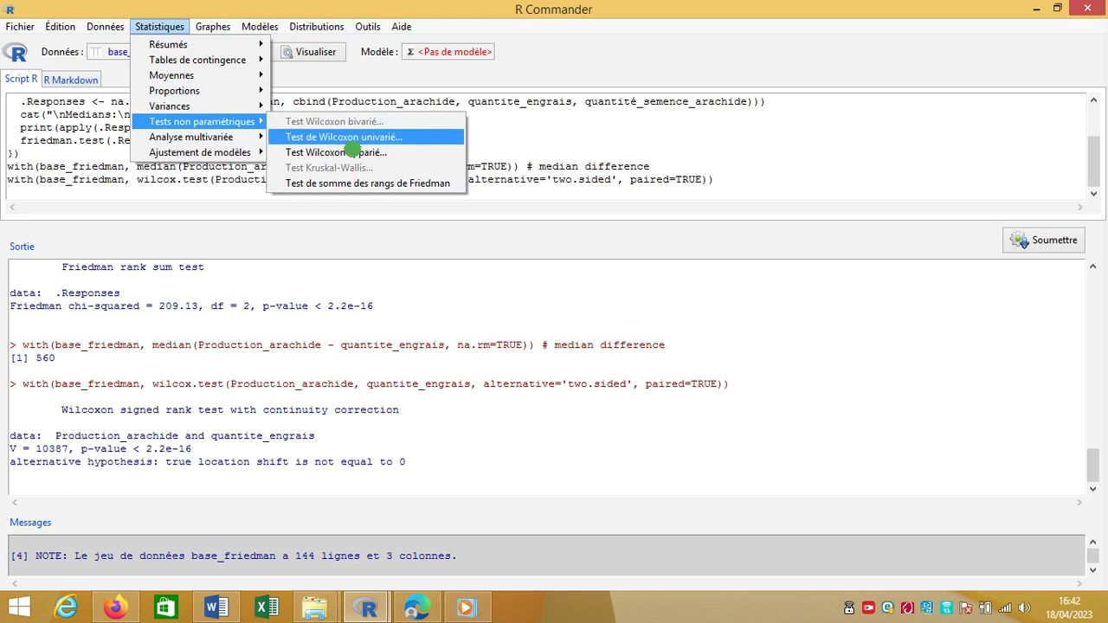
click(357, 152)
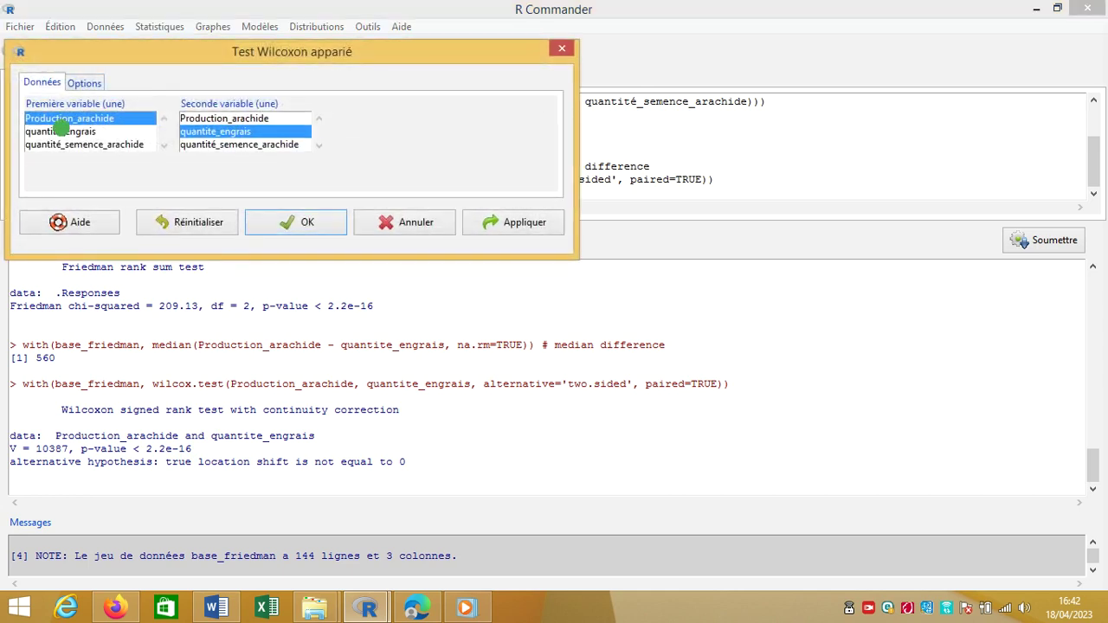
click(246, 144)
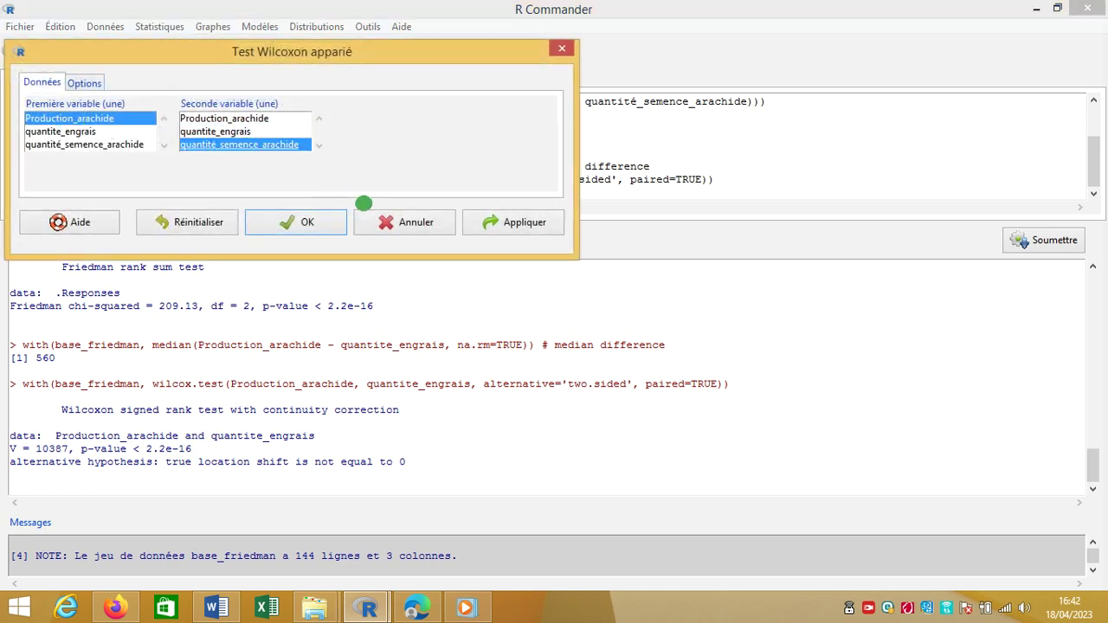
click(318, 218)
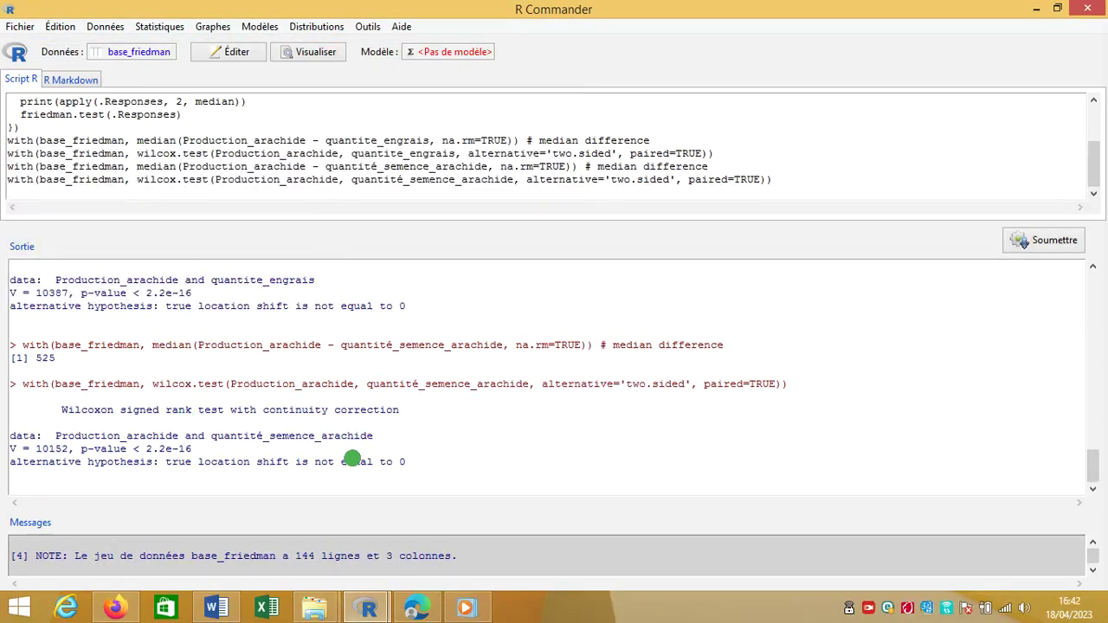